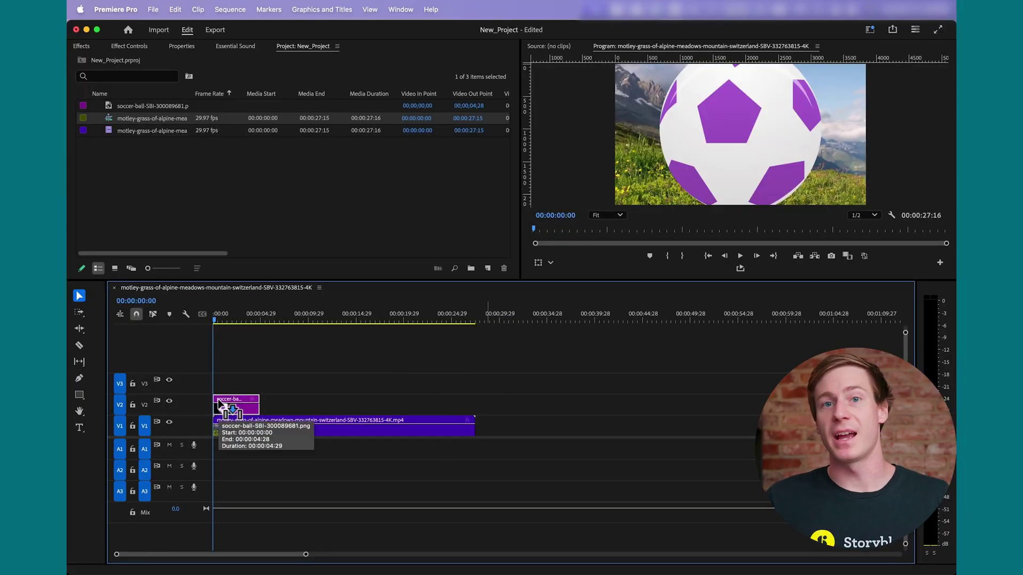
Drag Video Effects > Transform from the Effects panel onto the soccer-ball clip on V2.
click(84, 46)
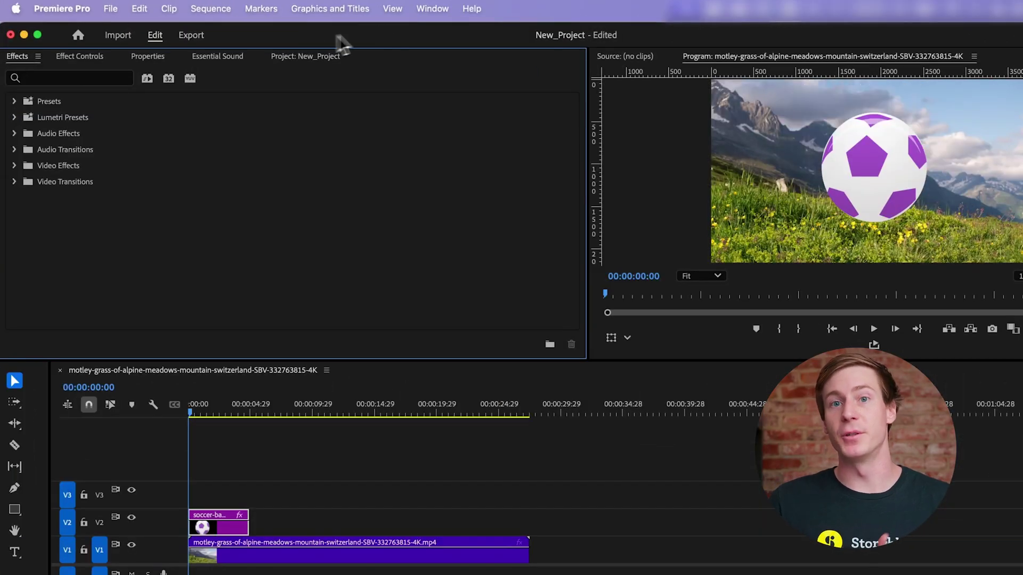
click(429, 10)
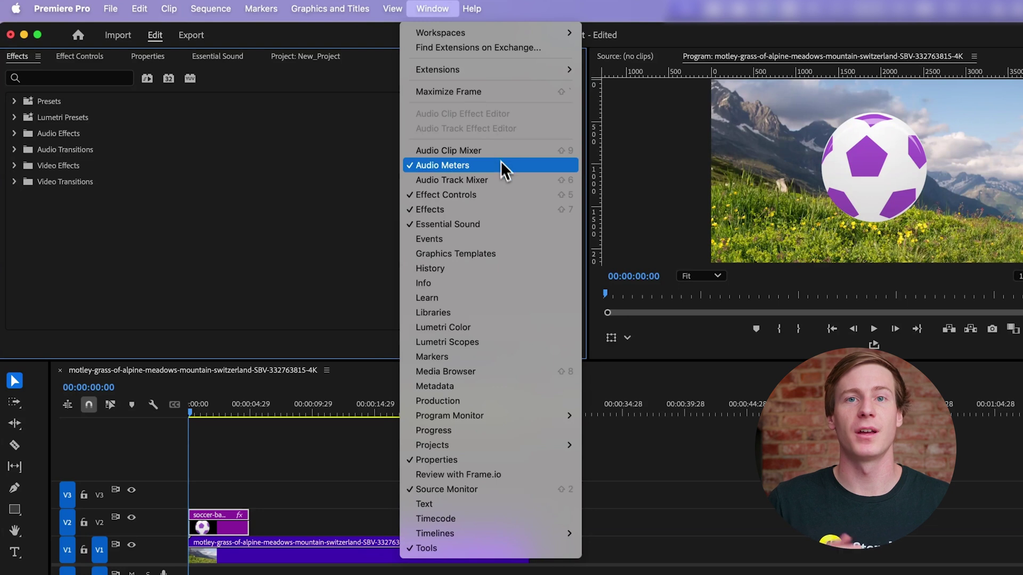
click(514, 209)
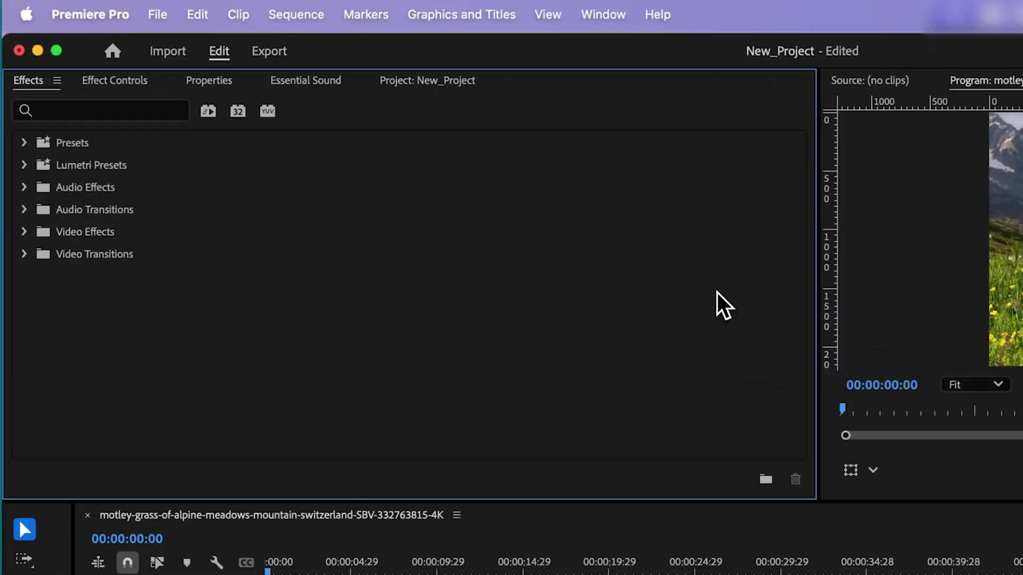
click(26, 231)
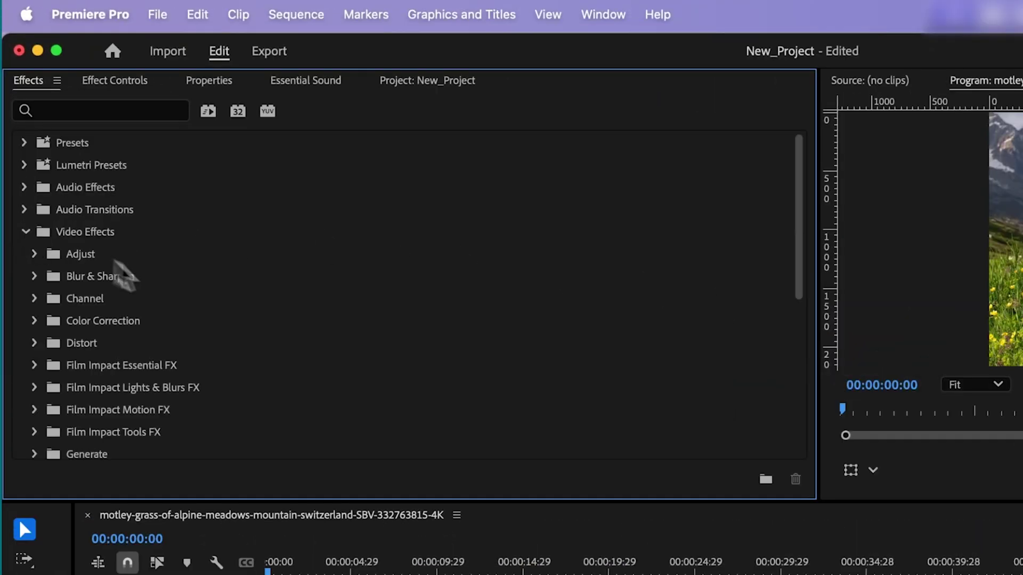
scroll(160, 320, down, 5)
click(33, 360)
scroll(34, 373, down, 3)
click(138, 341)
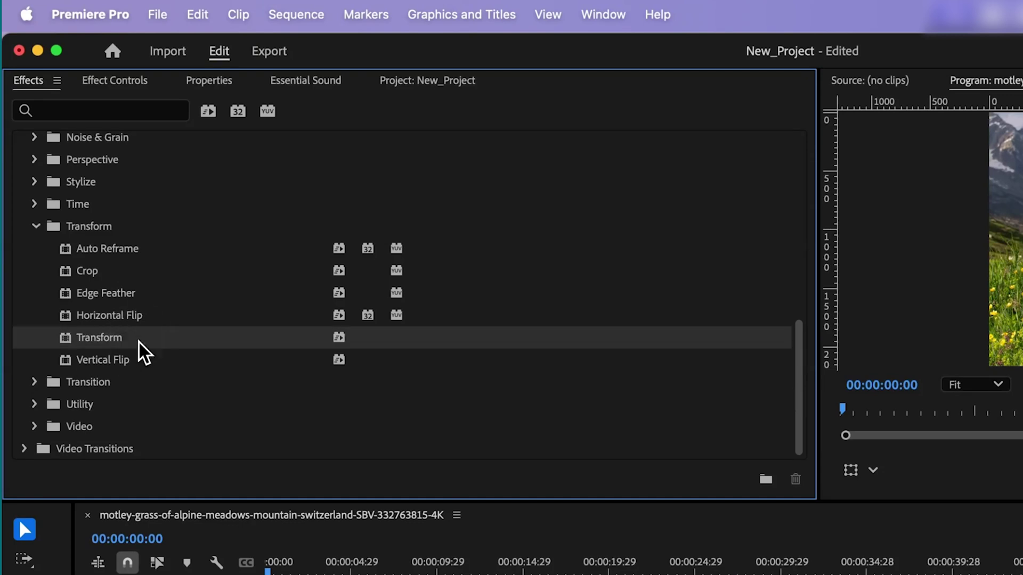
drag(189, 386, 223, 529)
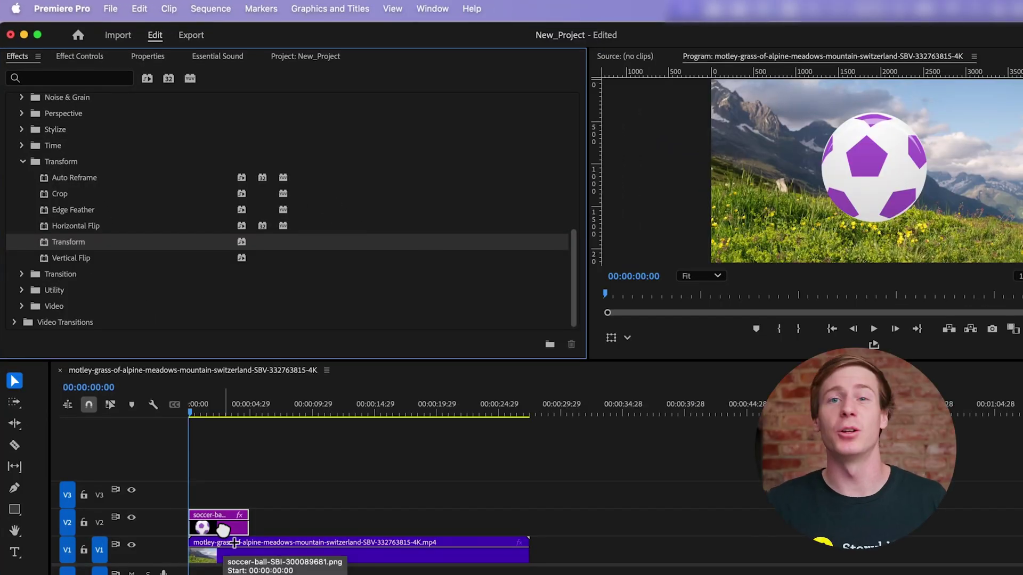
Show the soccer-ball clip in Effect Controls, scrolled down to its Transform properties.
click(109, 56)
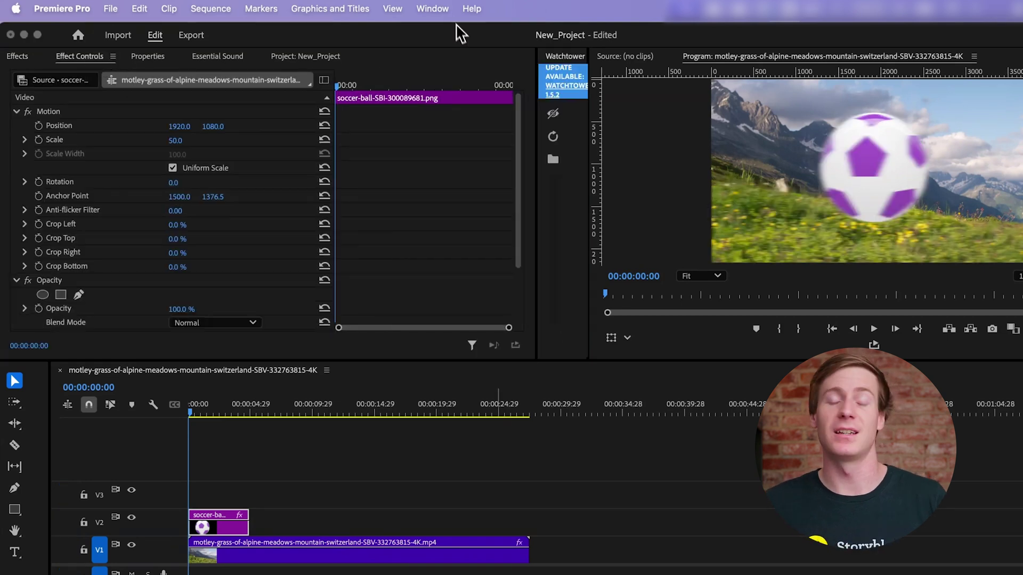
click(449, 12)
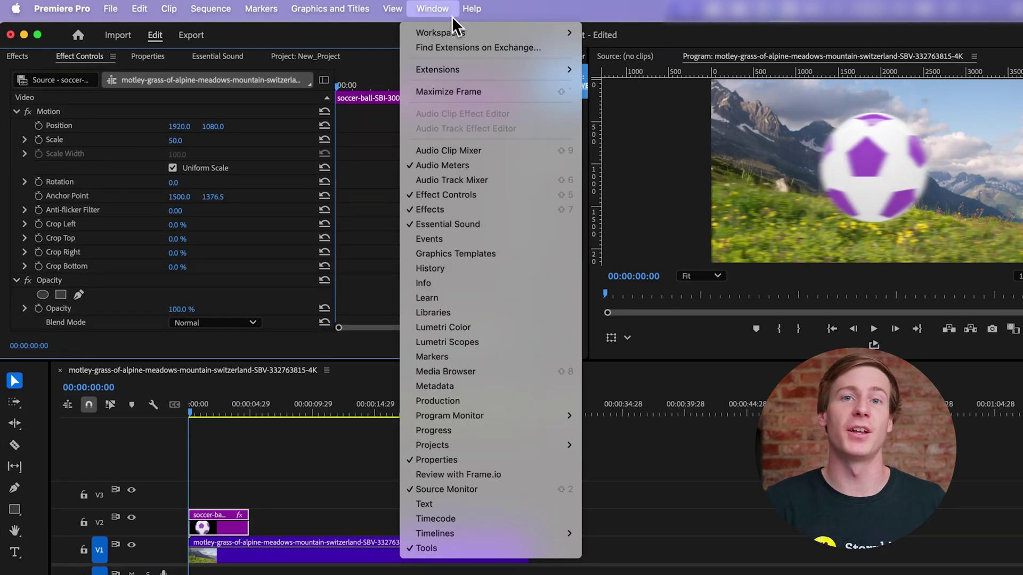
click(487, 194)
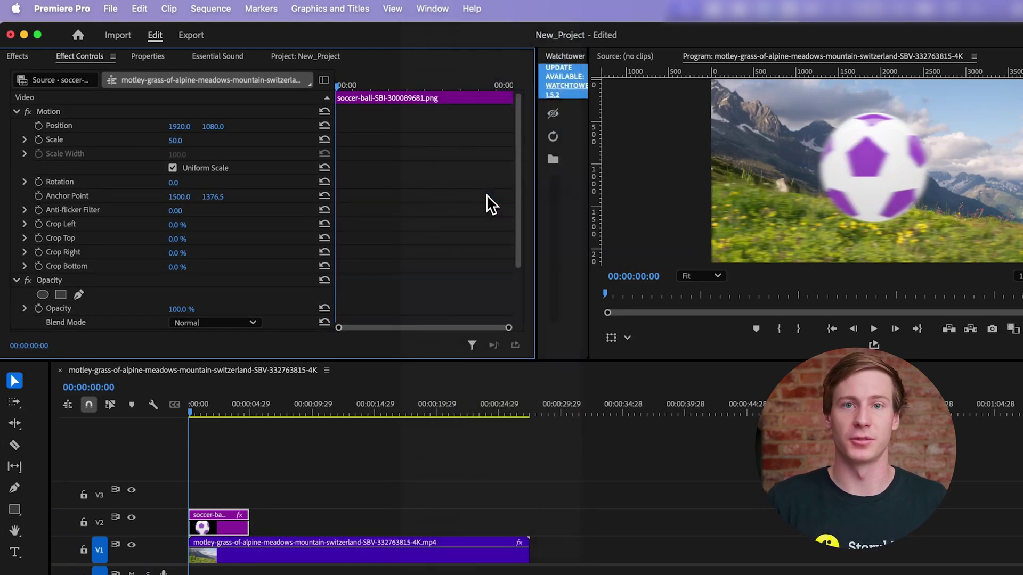
scroll(487, 194, down, 10)
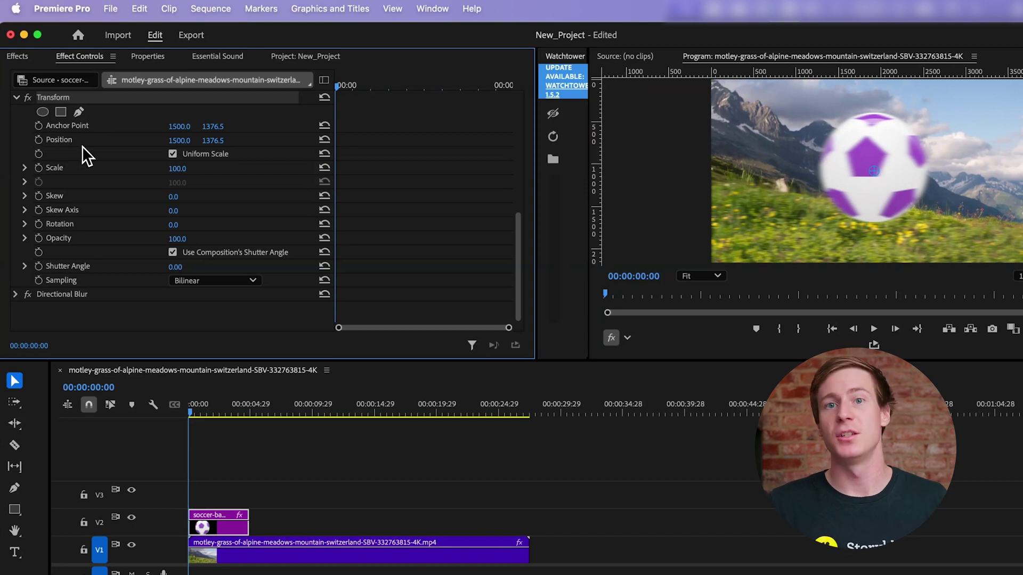
drag(520, 229, 514, 107)
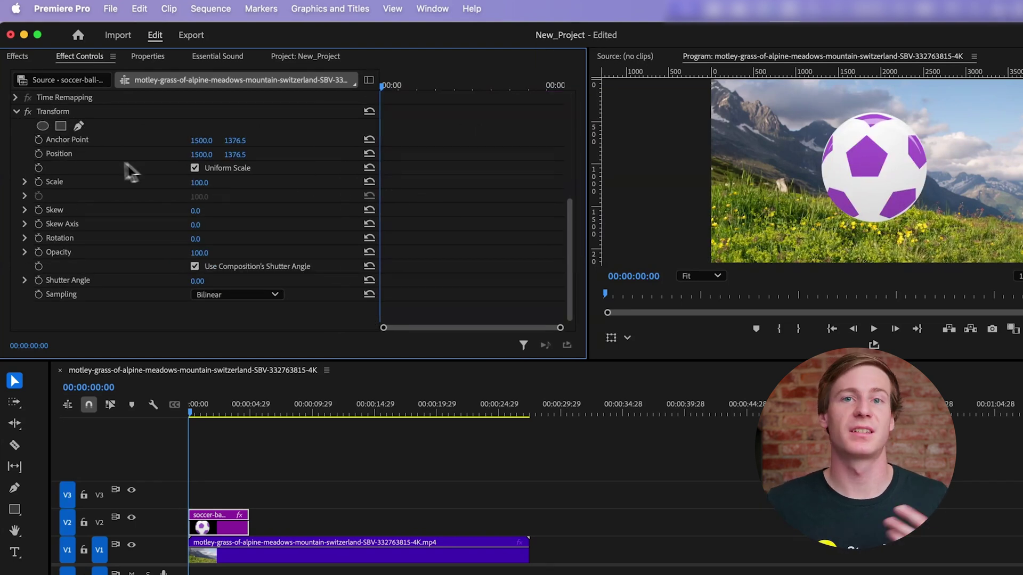
Keyframe the ball's position, scale and rotation, moving it right and shrinking it to 57% at 00:00:01:06.
click(38, 154)
click(38, 182)
click(38, 238)
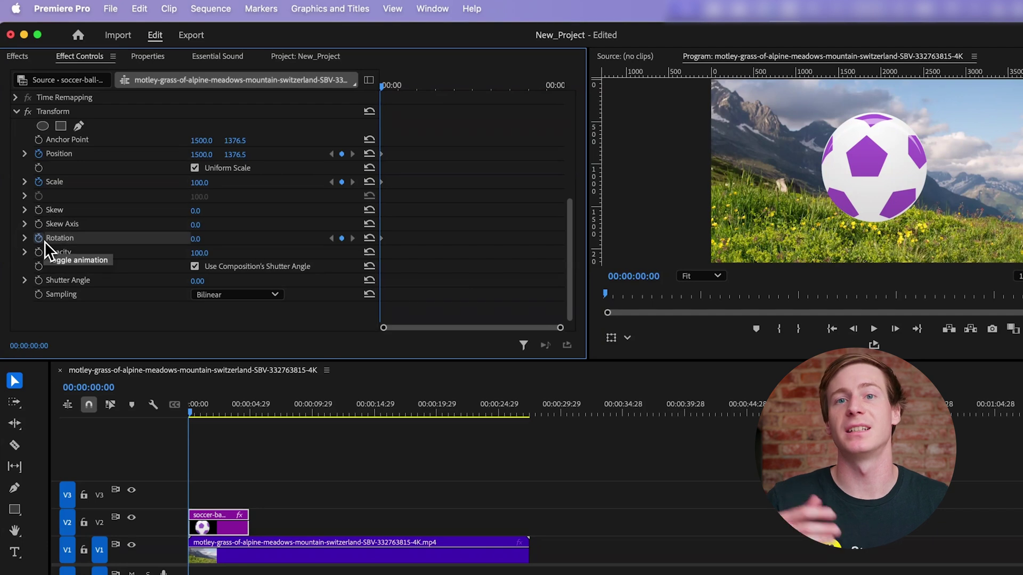
drag(383, 87, 424, 86)
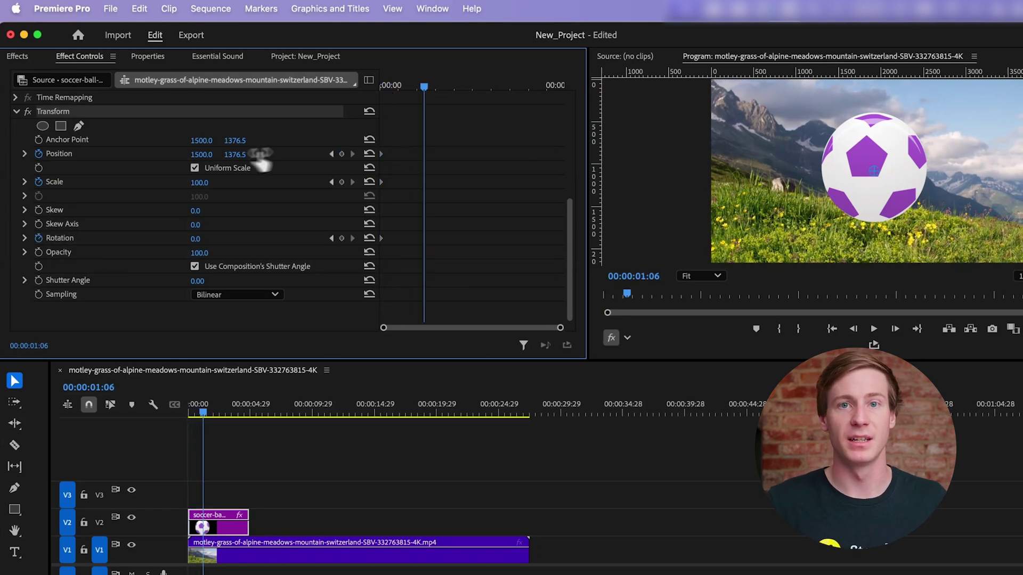
drag(201, 154, 201, 188)
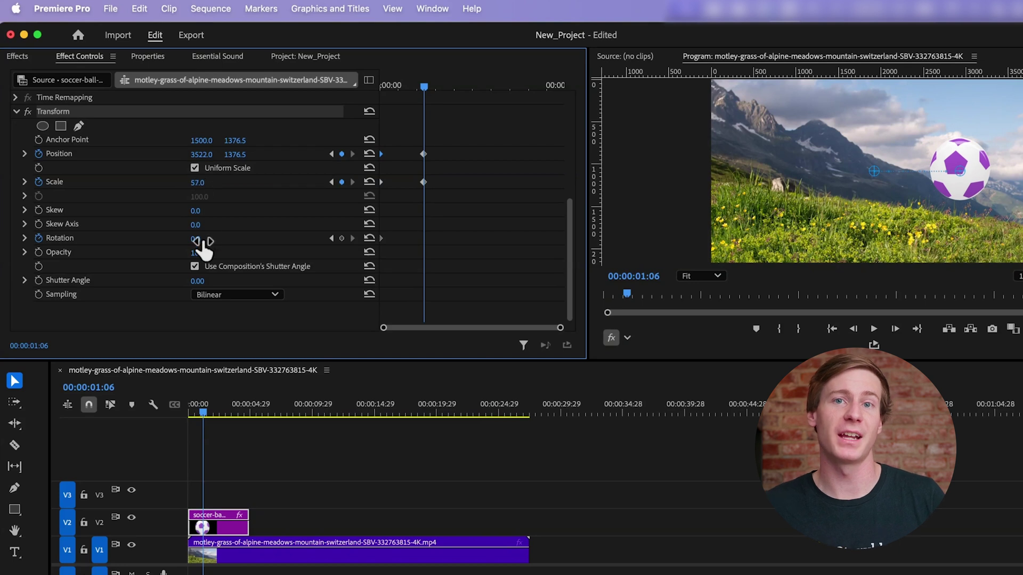
drag(196, 239, 202, 242)
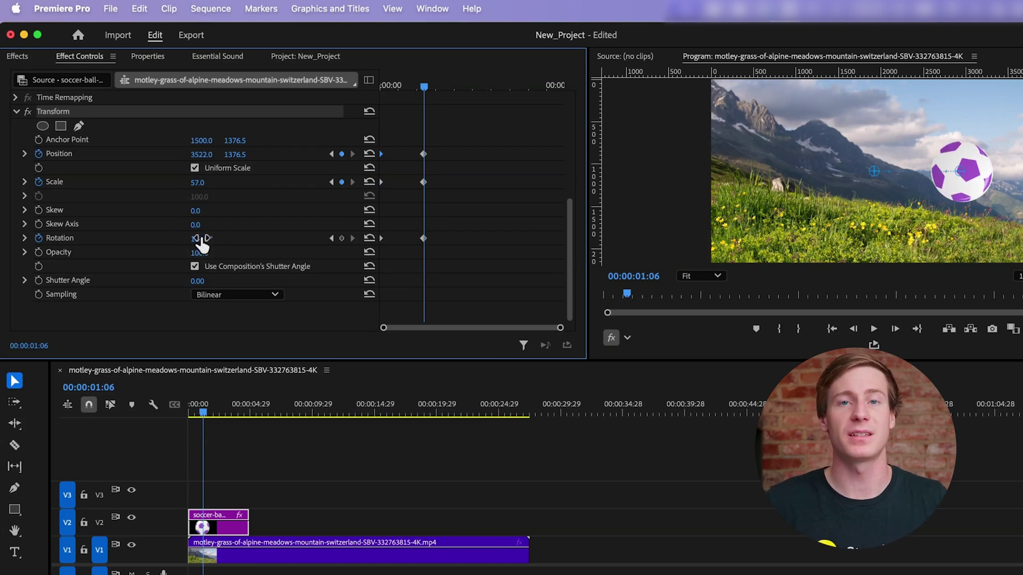
Set the Transform effect's own Shutter Angle to 360 for motion blur.
click(206, 281)
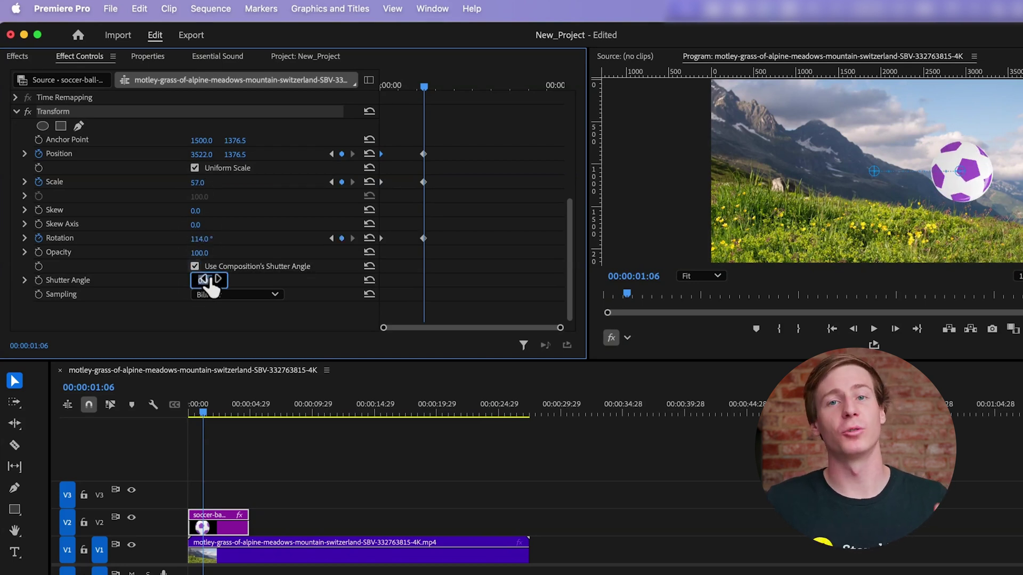
key(Return)
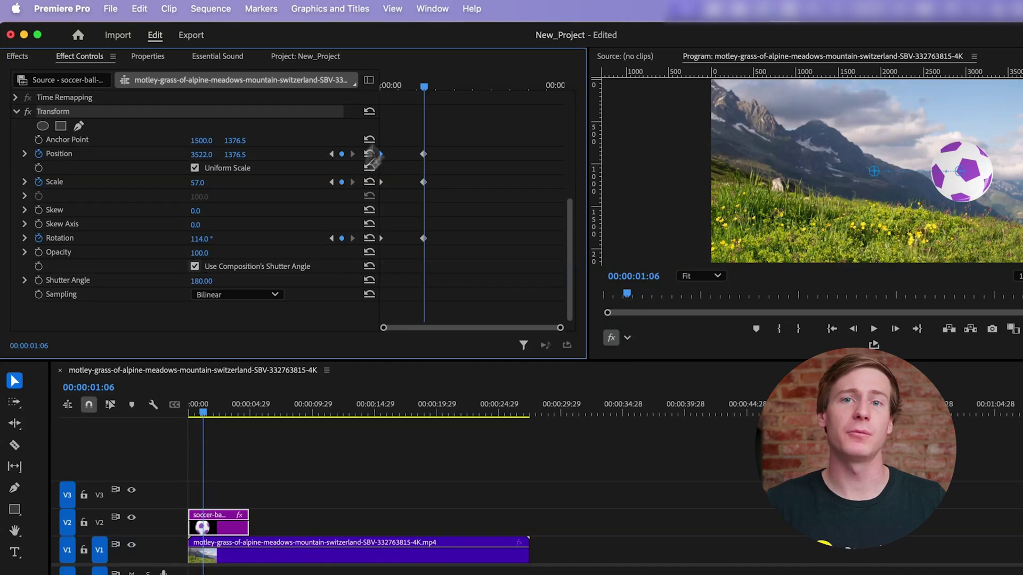
drag(423, 87, 378, 94)
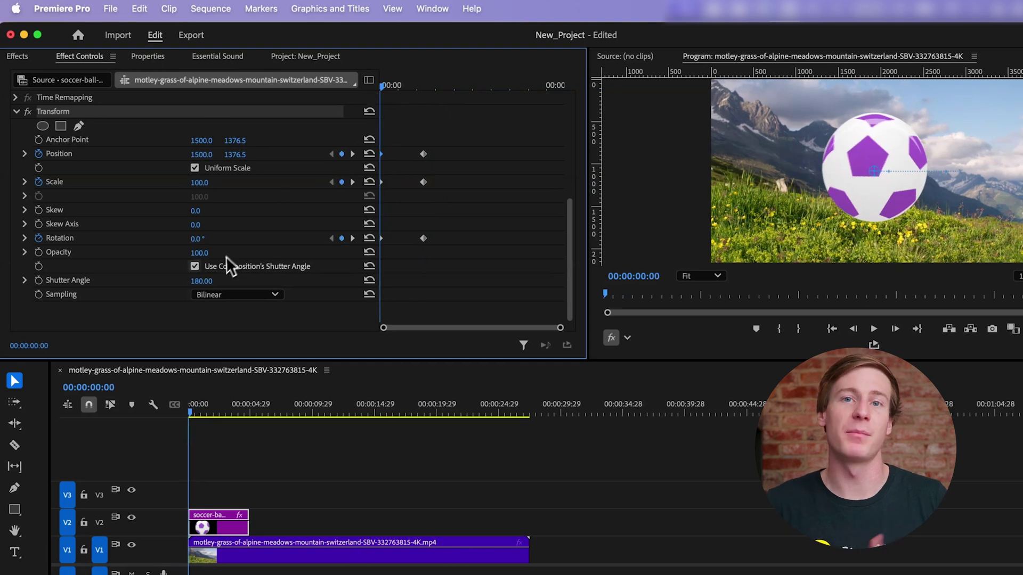
click(202, 280)
text(3)
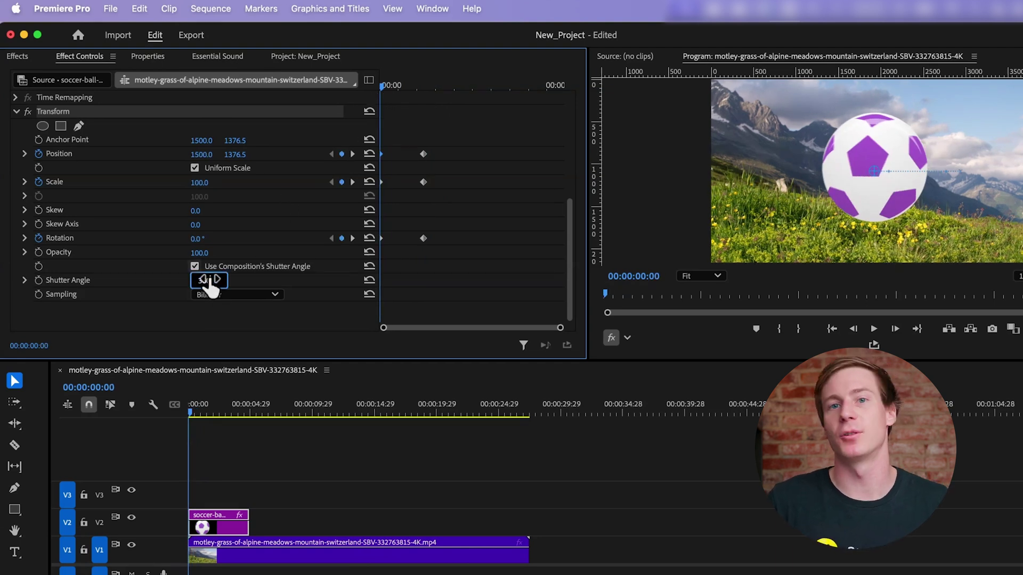
text(60)
key(Return)
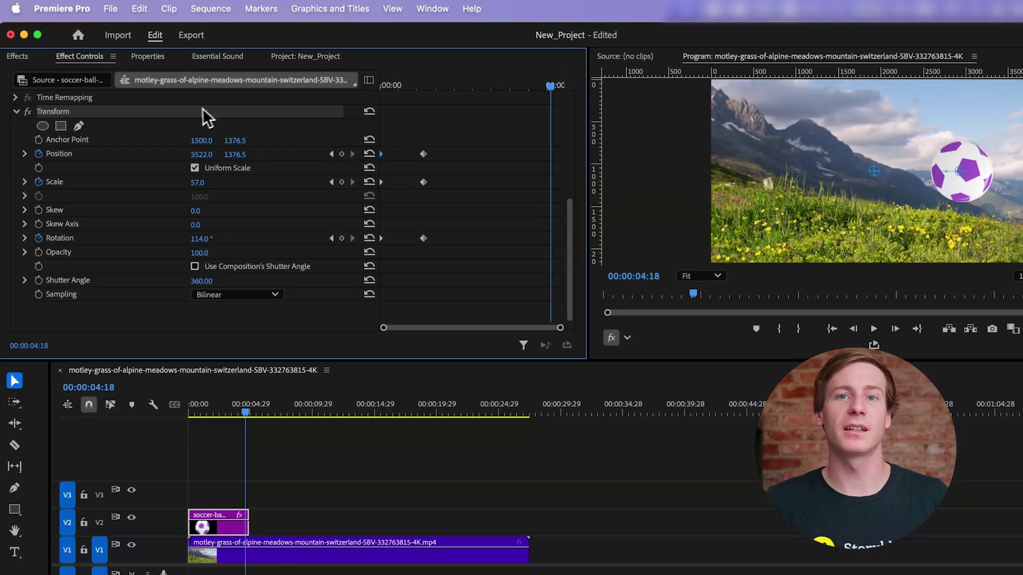
right_click(217, 90)
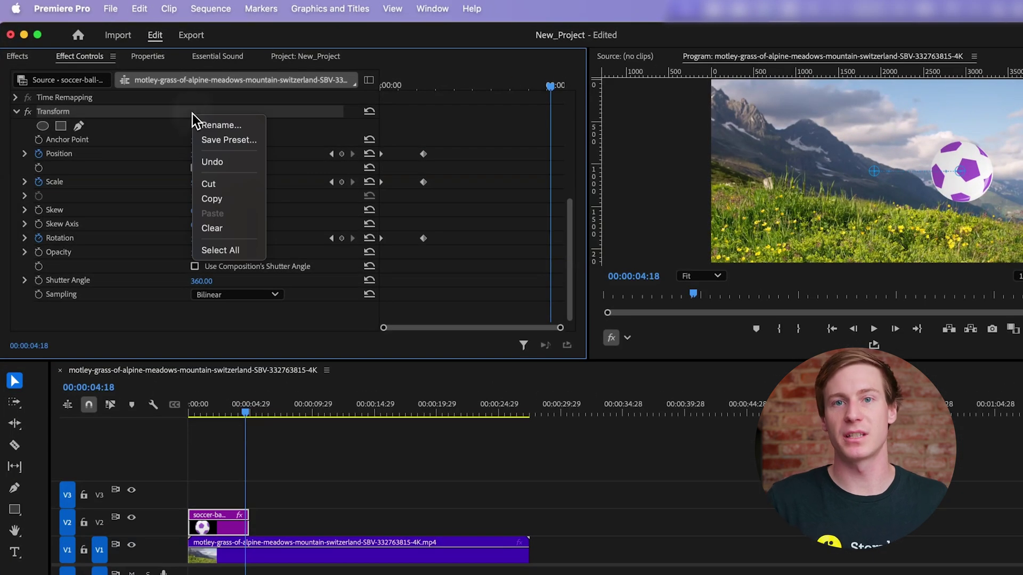
Save the ball's keyframed Transform effect as the preset 'Motion Blur Preset'.
click(222, 140)
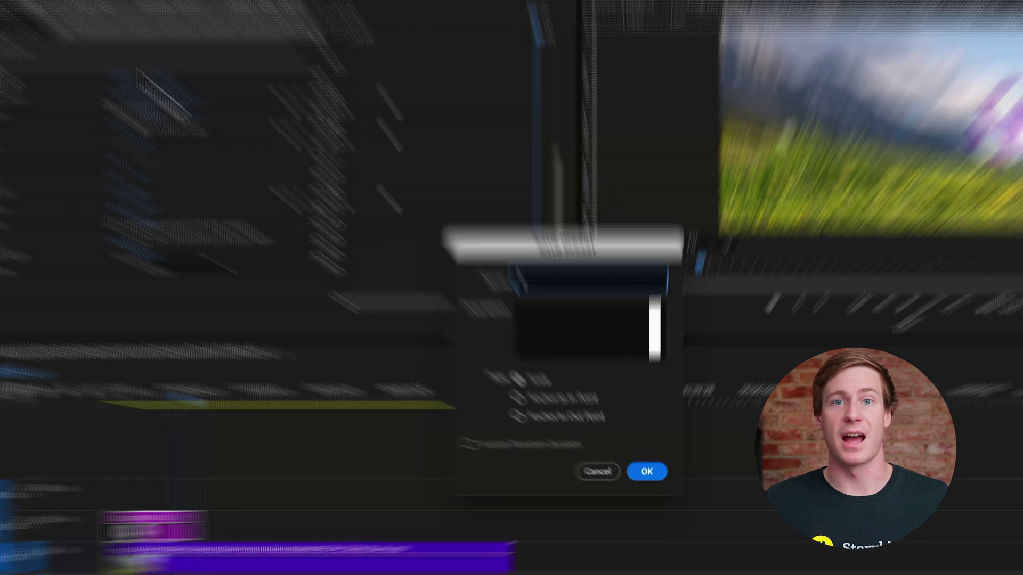
text(Motion Blu)
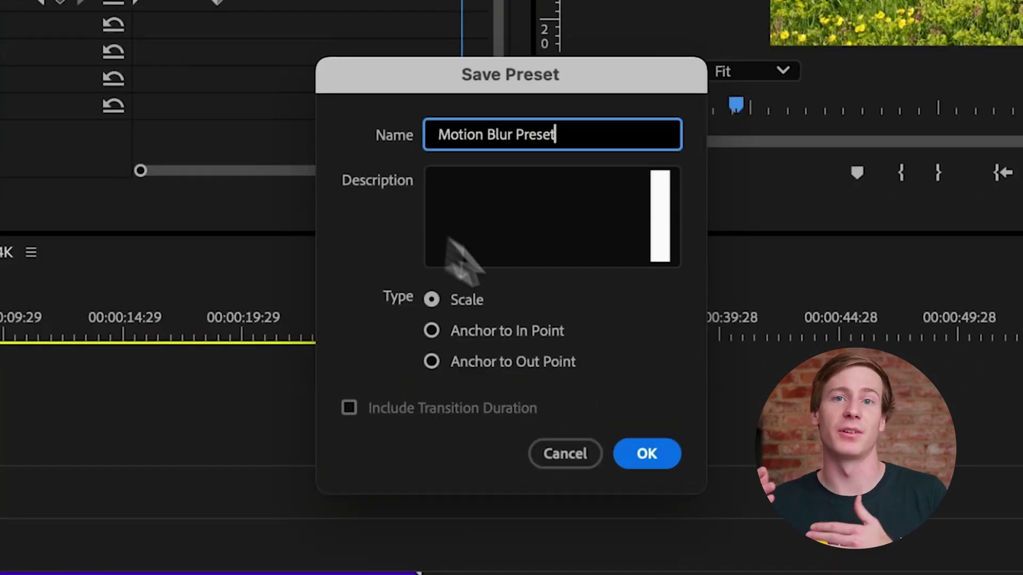
click(656, 453)
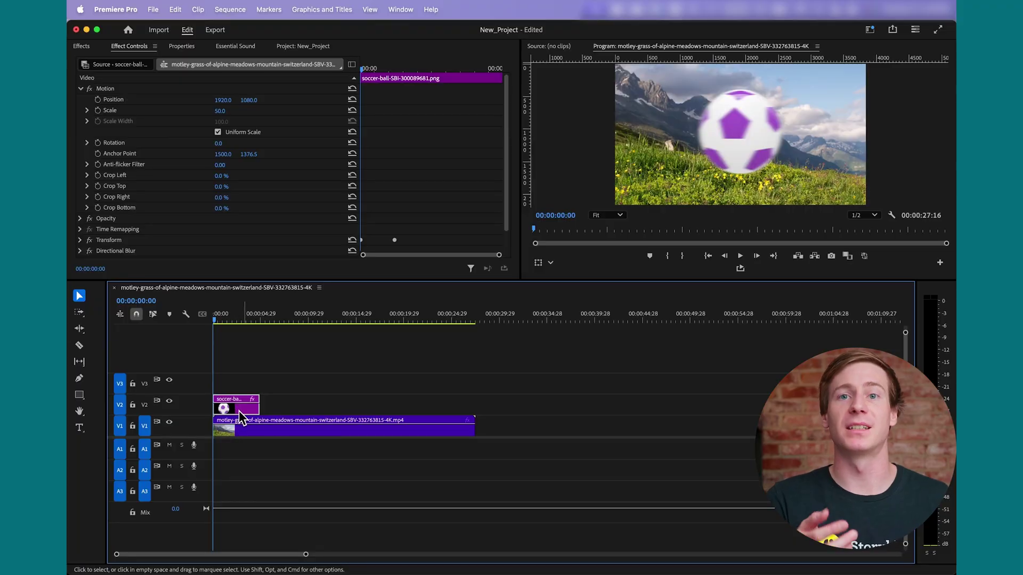
Apply Directional Blur to the alpine meadow clip on V1.
click(249, 429)
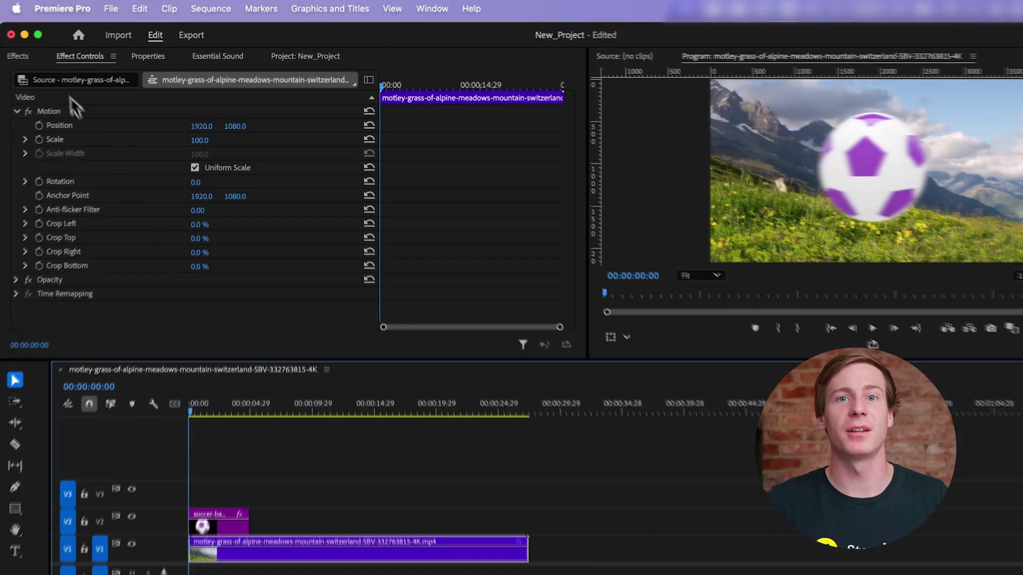
click(94, 47)
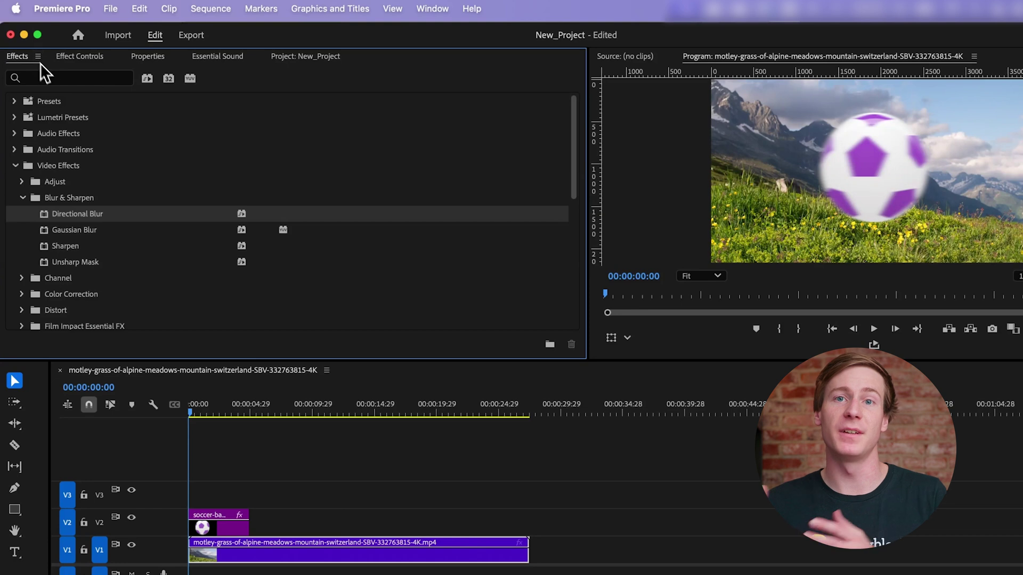
drag(113, 215, 254, 557)
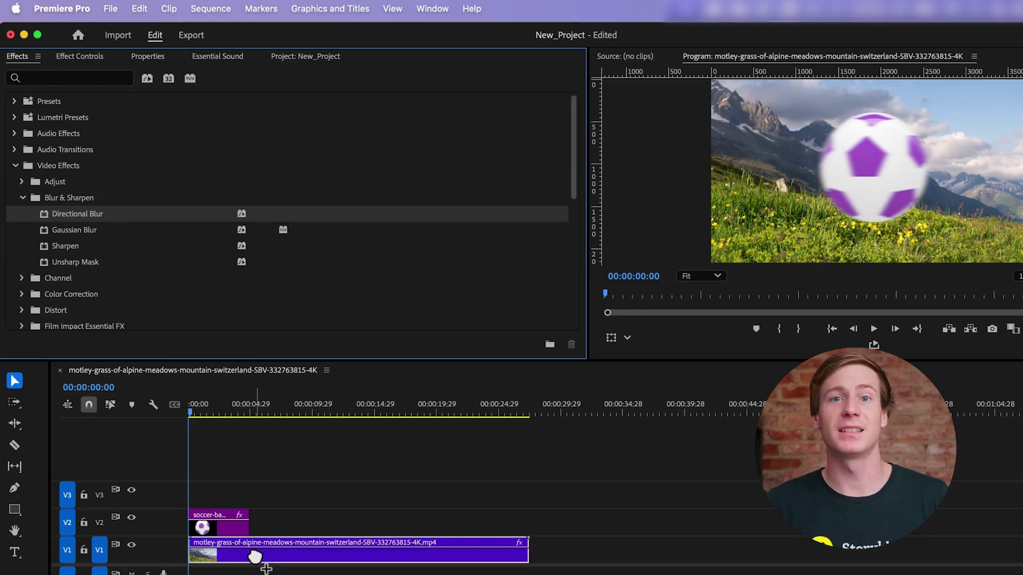
Raise the Directional Blur's Blur Length so the meadow streaks horizontally.
click(102, 57)
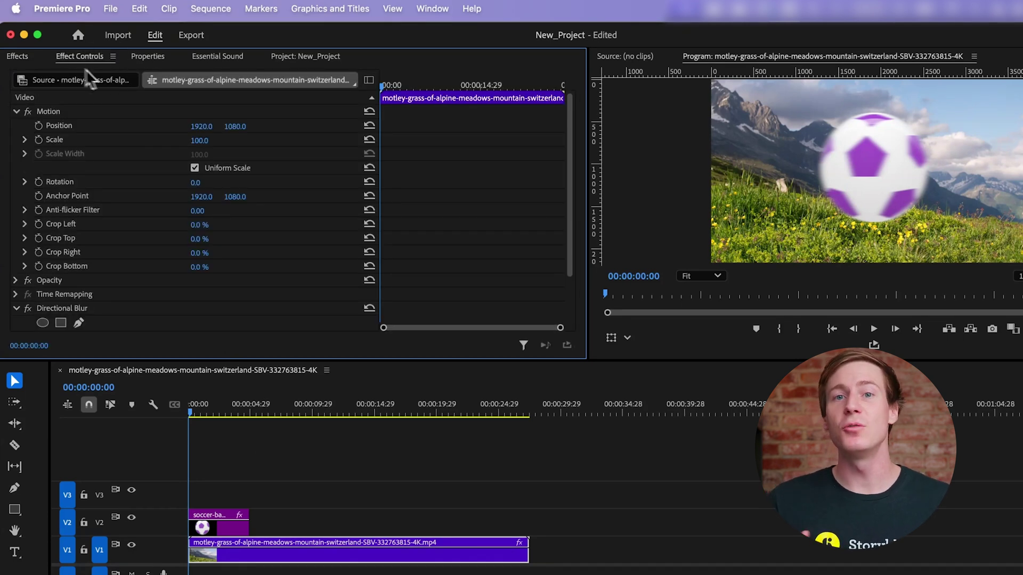
scroll(168, 191, down, 2)
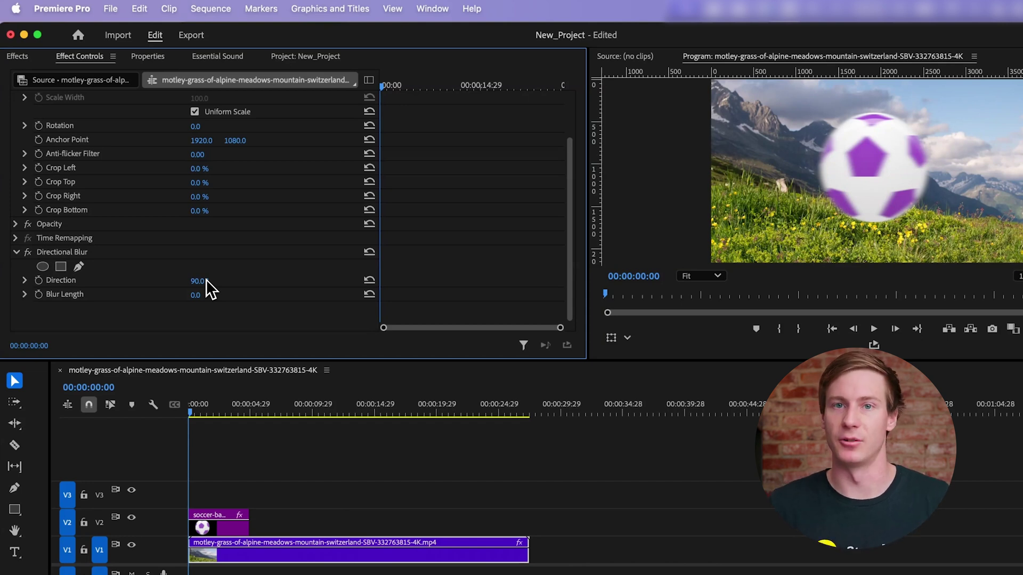
drag(210, 293, 211, 302)
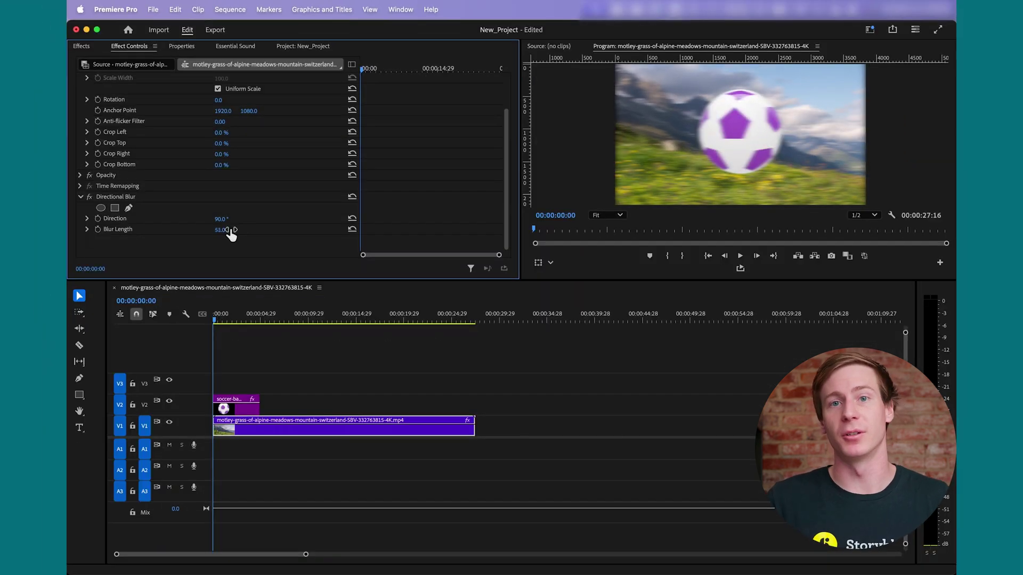
drag(230, 235, 230, 234)
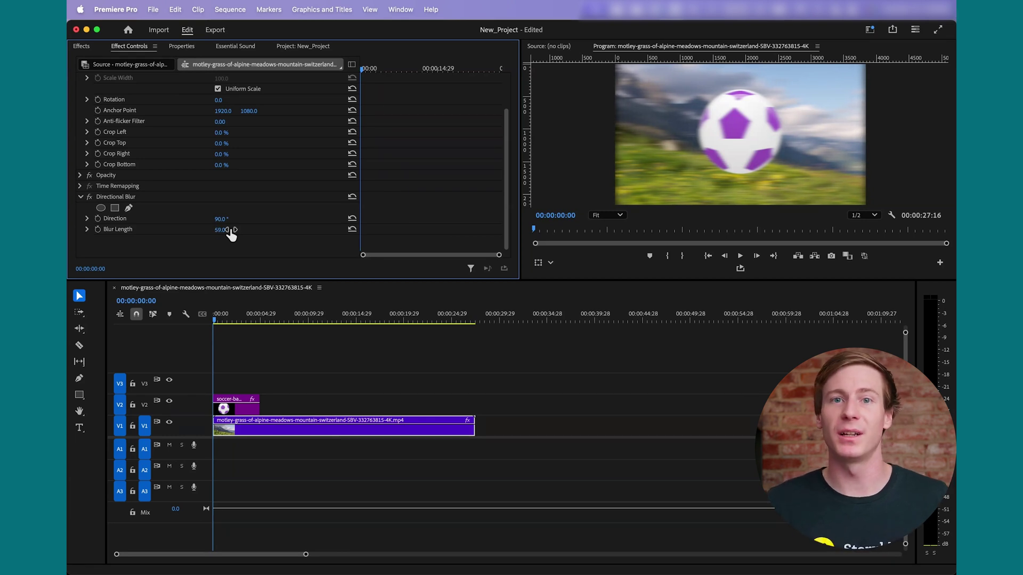
drag(231, 235, 230, 236)
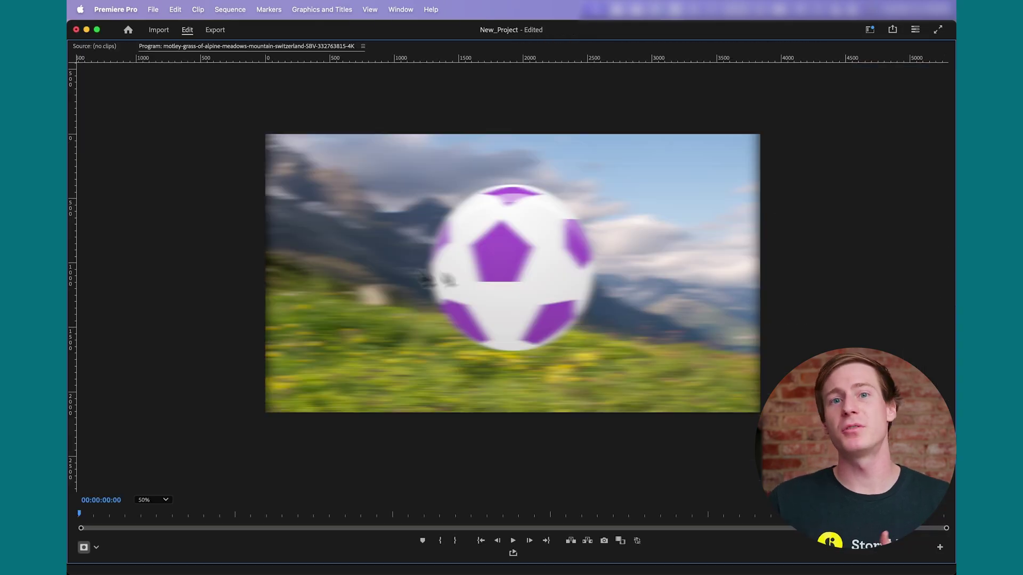
Draw a closed polygon blur mask around the grass below the mountains.
click(239, 272)
click(388, 293)
click(524, 318)
click(847, 456)
click(217, 457)
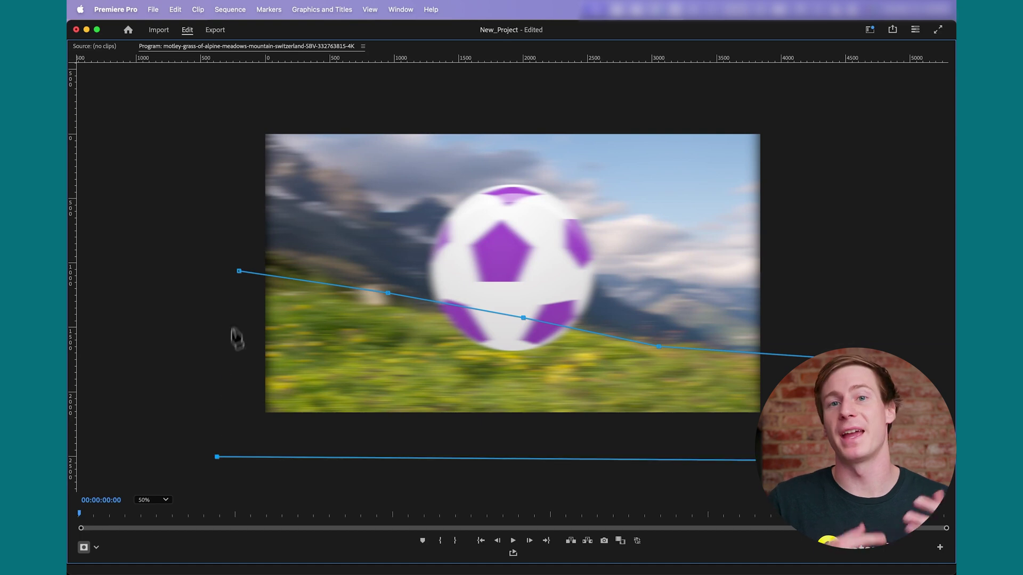
click(239, 271)
Fit the frame in the monitor, feather the mask to 182, and start tracking it forward.
key(grave)
click(608, 215)
click(618, 232)
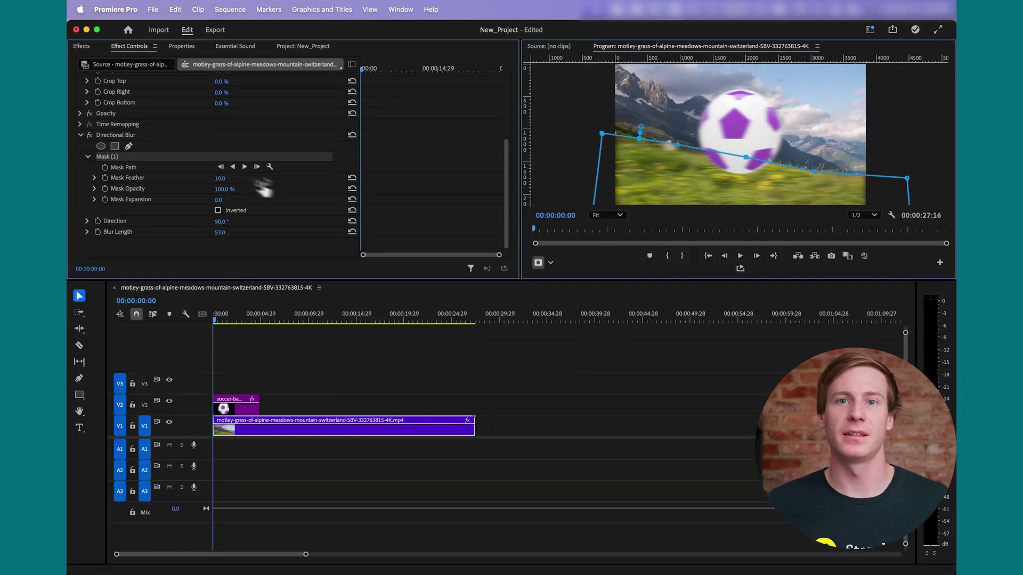
drag(219, 178, 228, 182)
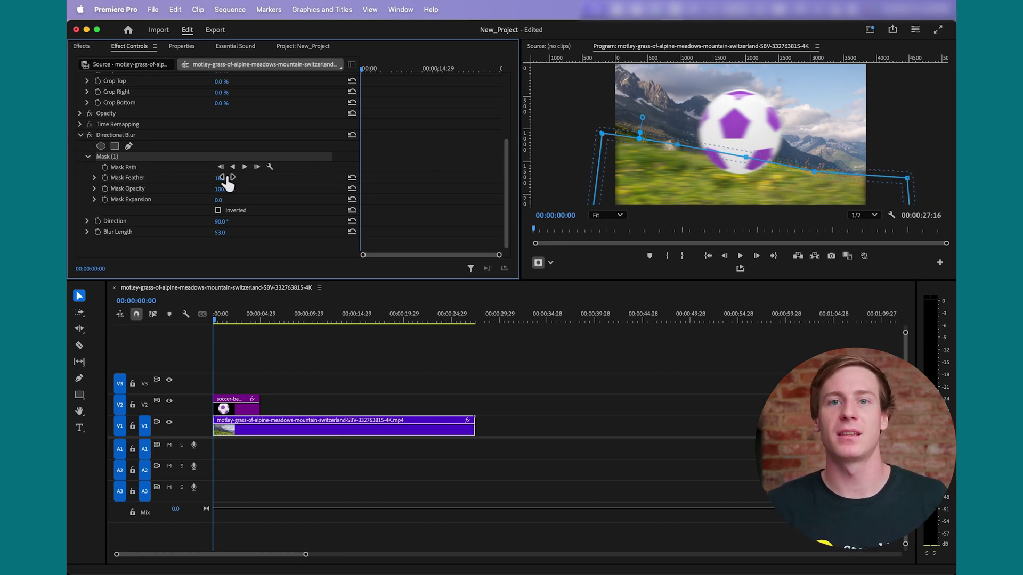
click(245, 168)
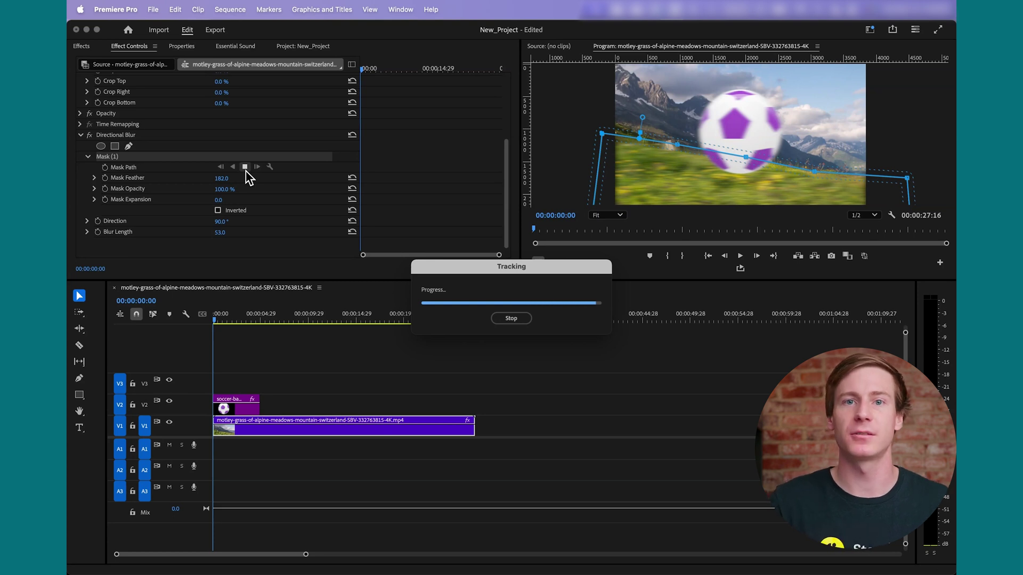
Scrub the meadow clip to check the tracked mask, then rerun forward tracking.
mouse_move(244, 320)
mouse_down()
mouse_move(364, 322)
mouse_move(229, 327)
mouse_up()
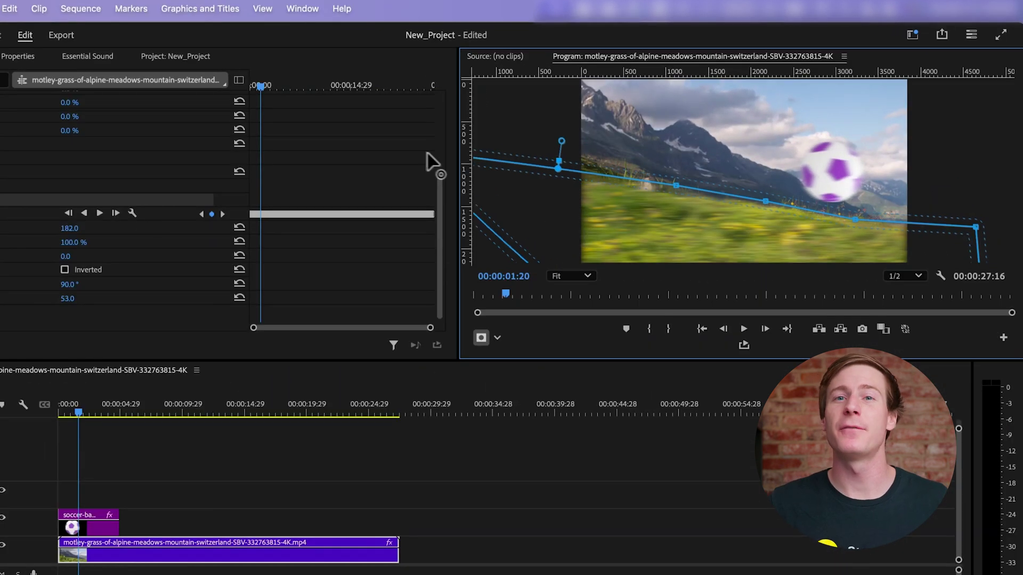
click(244, 167)
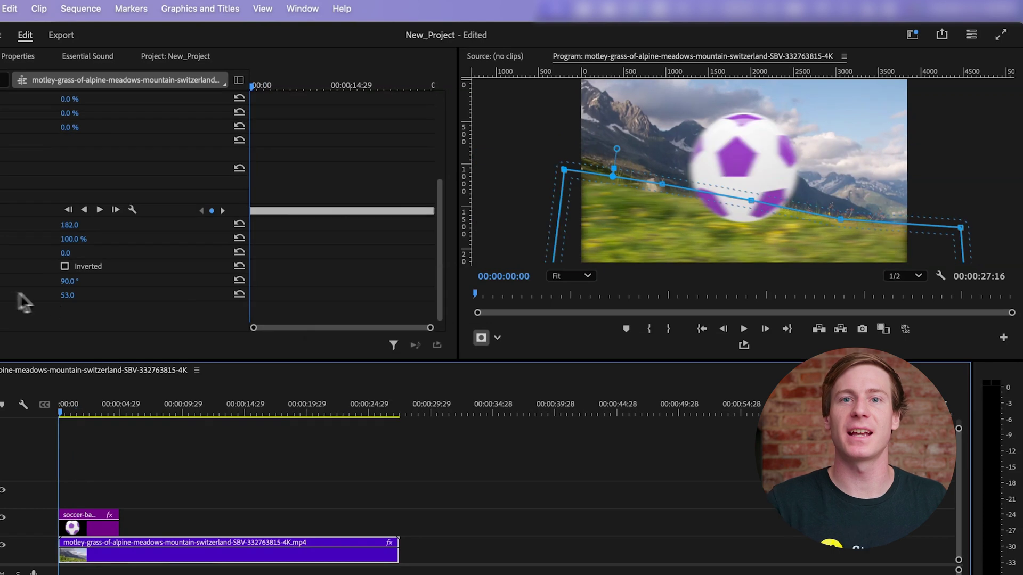